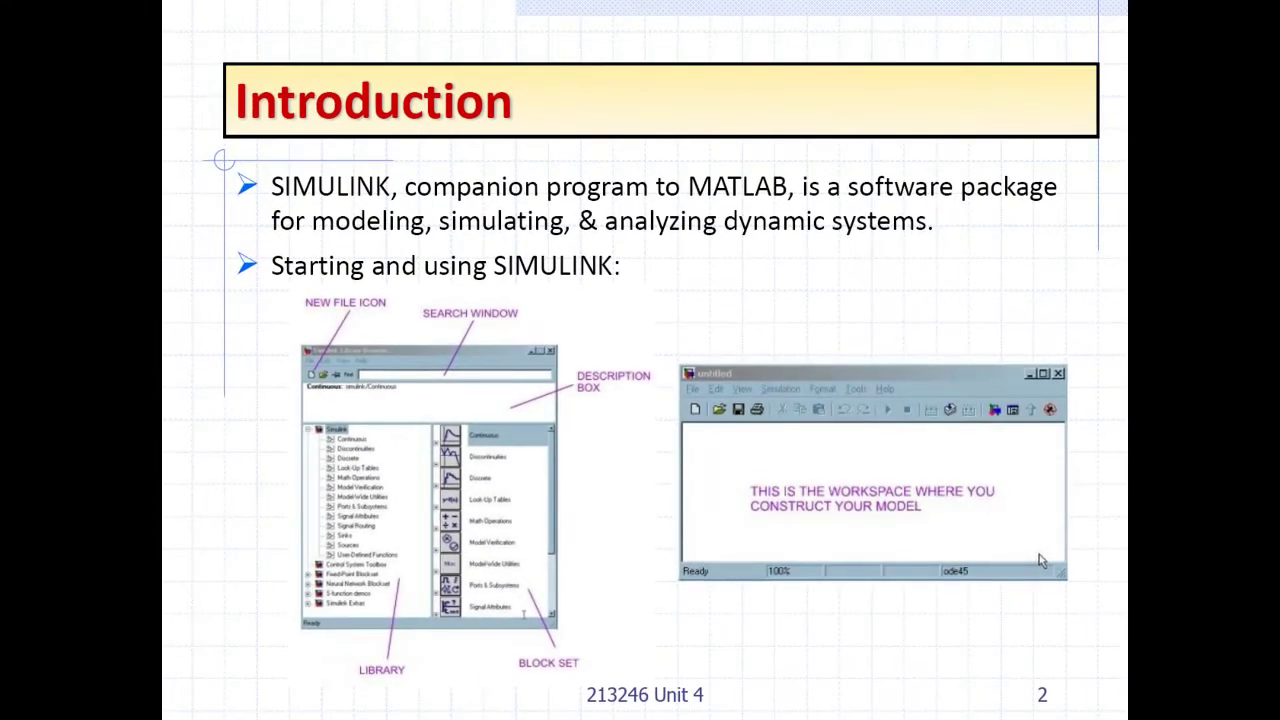
Advance the slideshow to the Solving Differential Equations via SIMULINK slide.
key(Right)
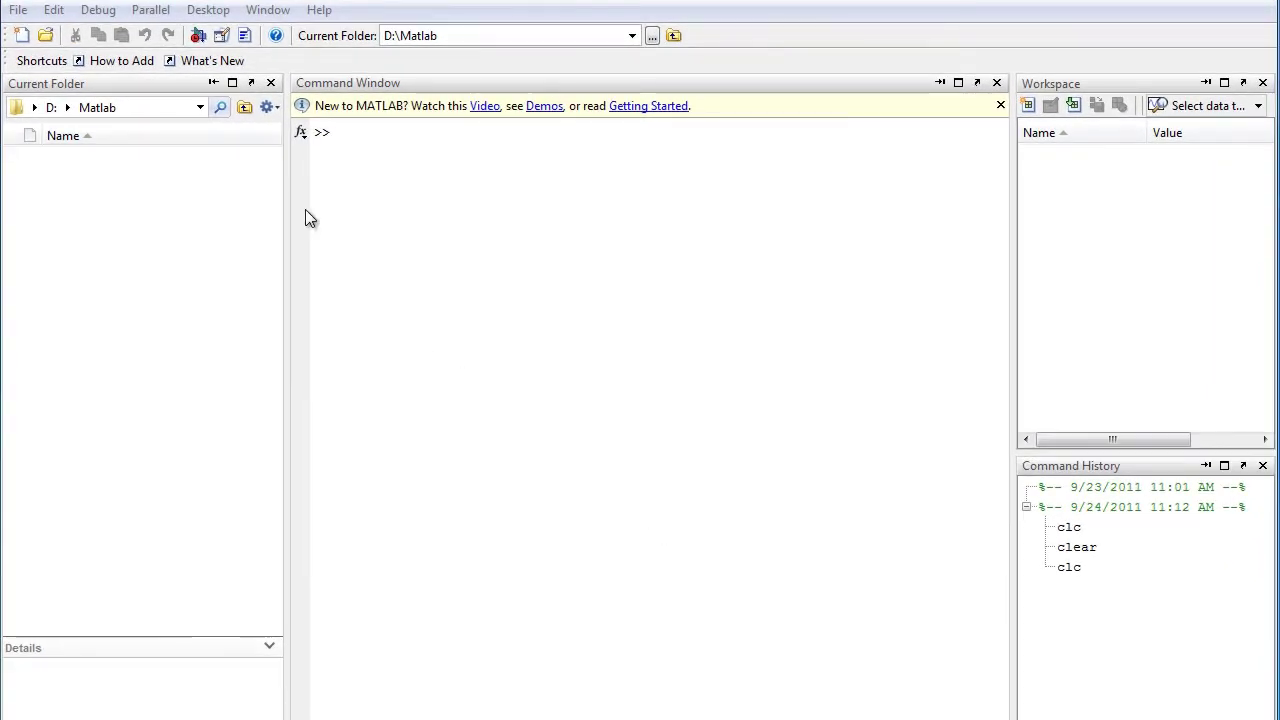
Launch the Simulink Library Browser and shift it slightly right over the MATLAB desktop.
click(198, 37)
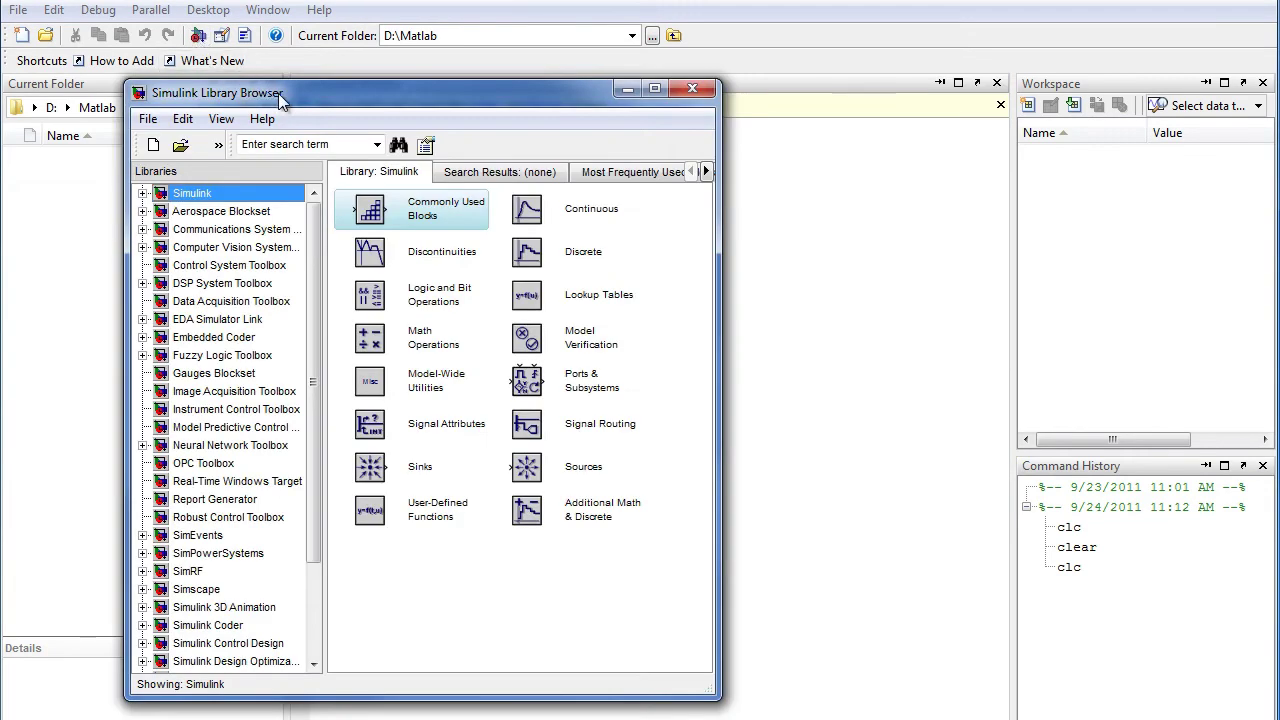
drag(278, 93, 301, 93)
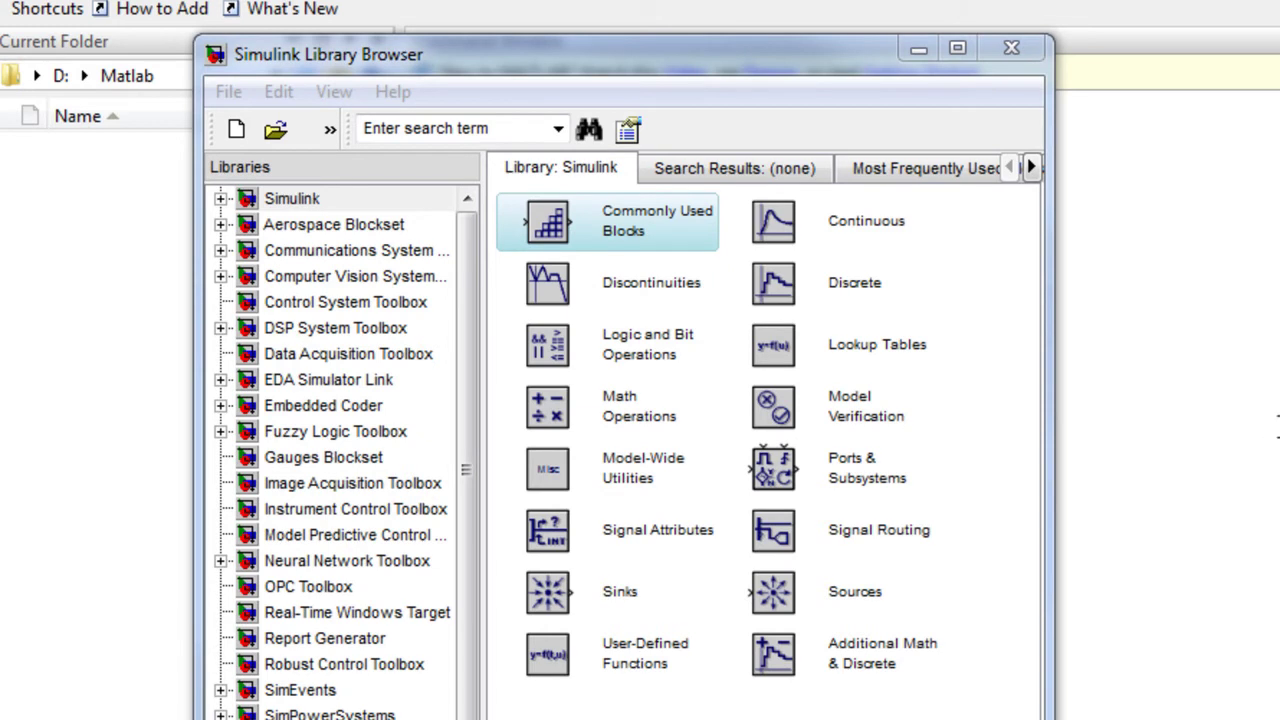
Browse the Communications and Control System Toolbox blocks, then return to the Simulink library.
click(343, 258)
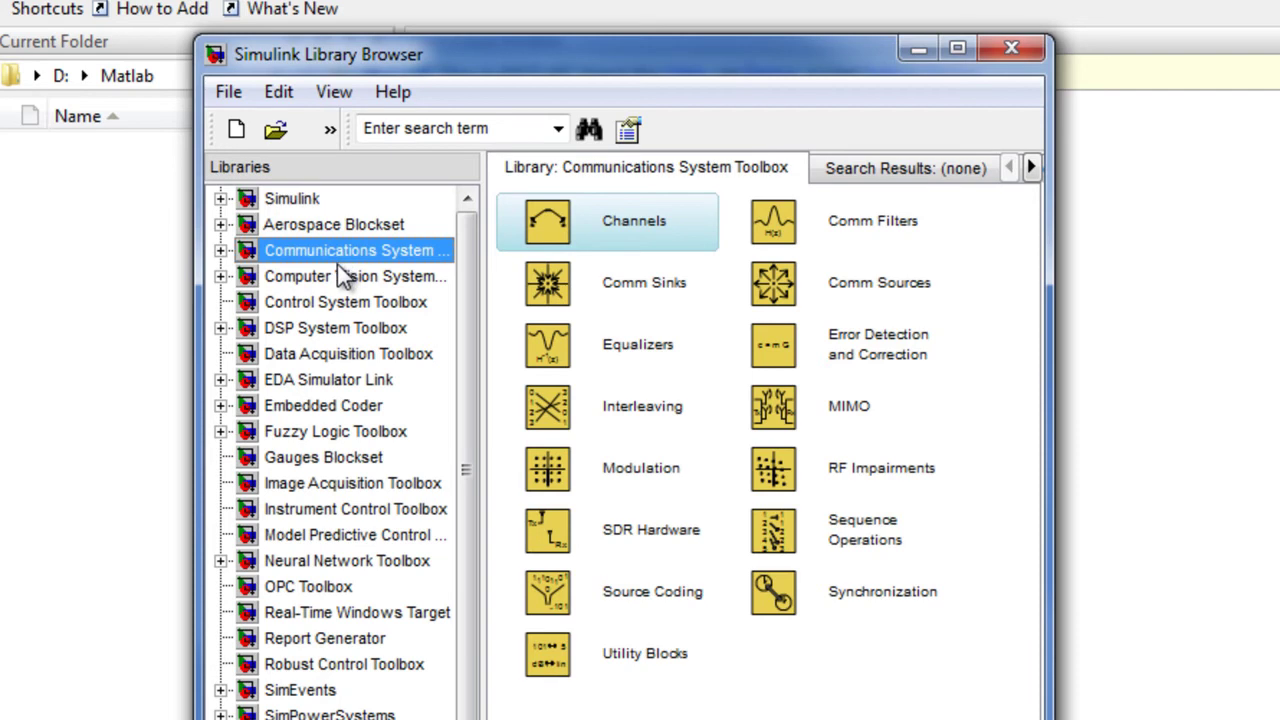
click(327, 310)
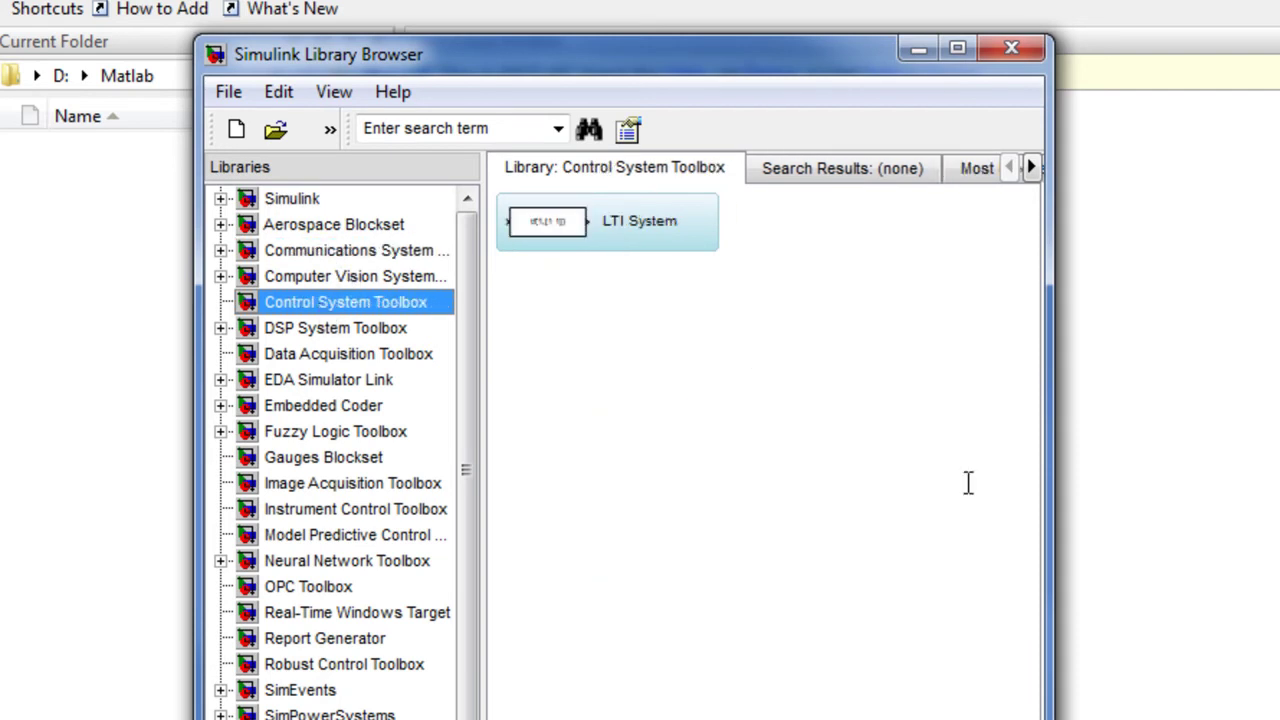
key(ctrl+n)
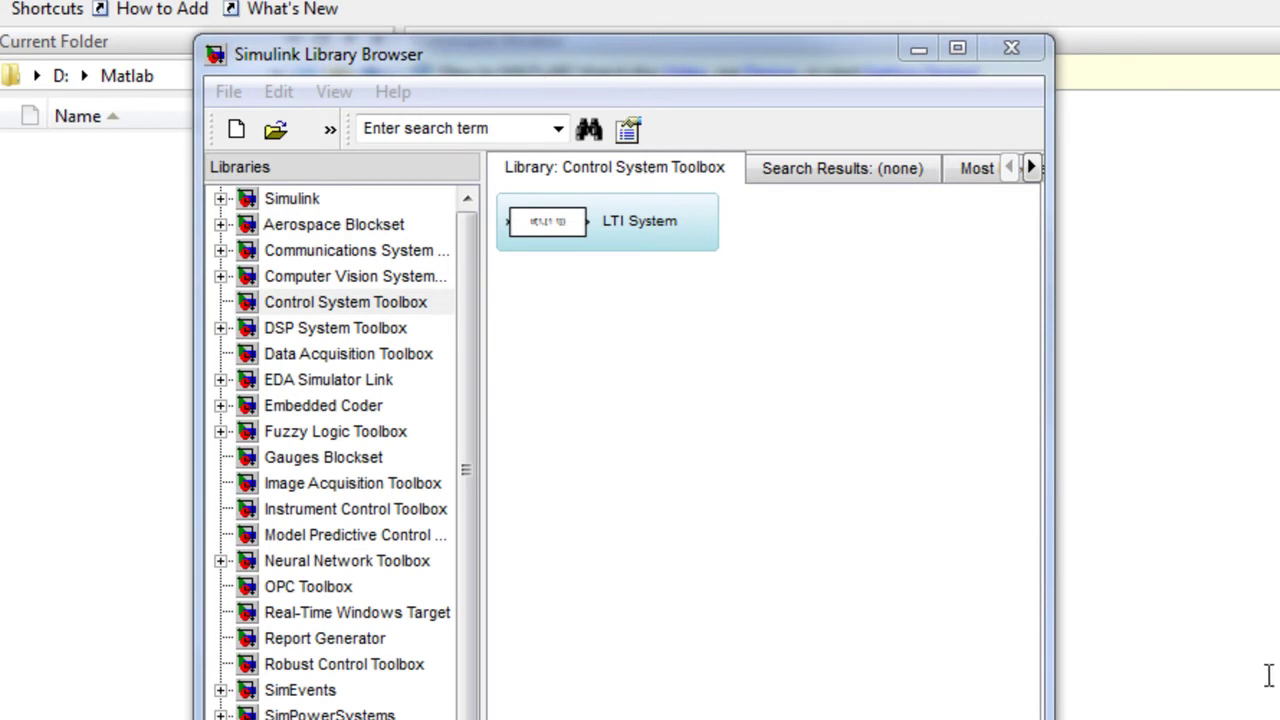
click(297, 199)
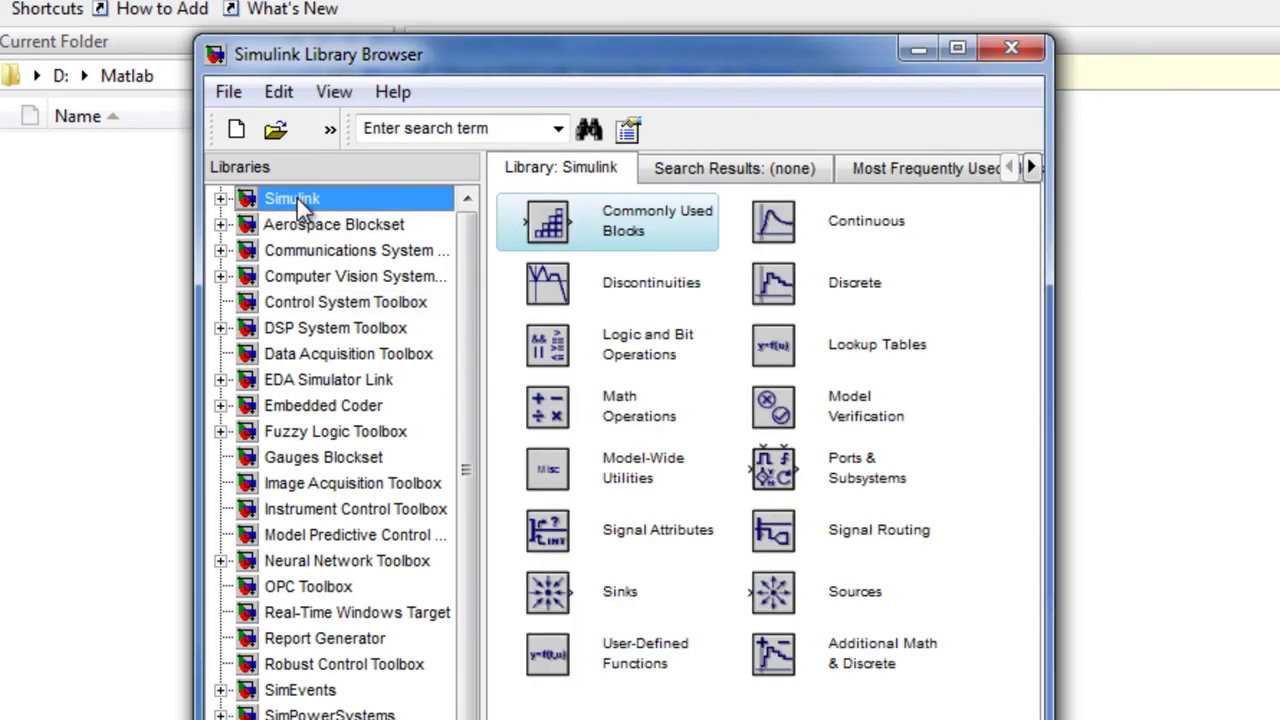
Expand Simulink and browse its sub-libraries from Commonly Used Blocks through Sinks to Sources.
click(221, 199)
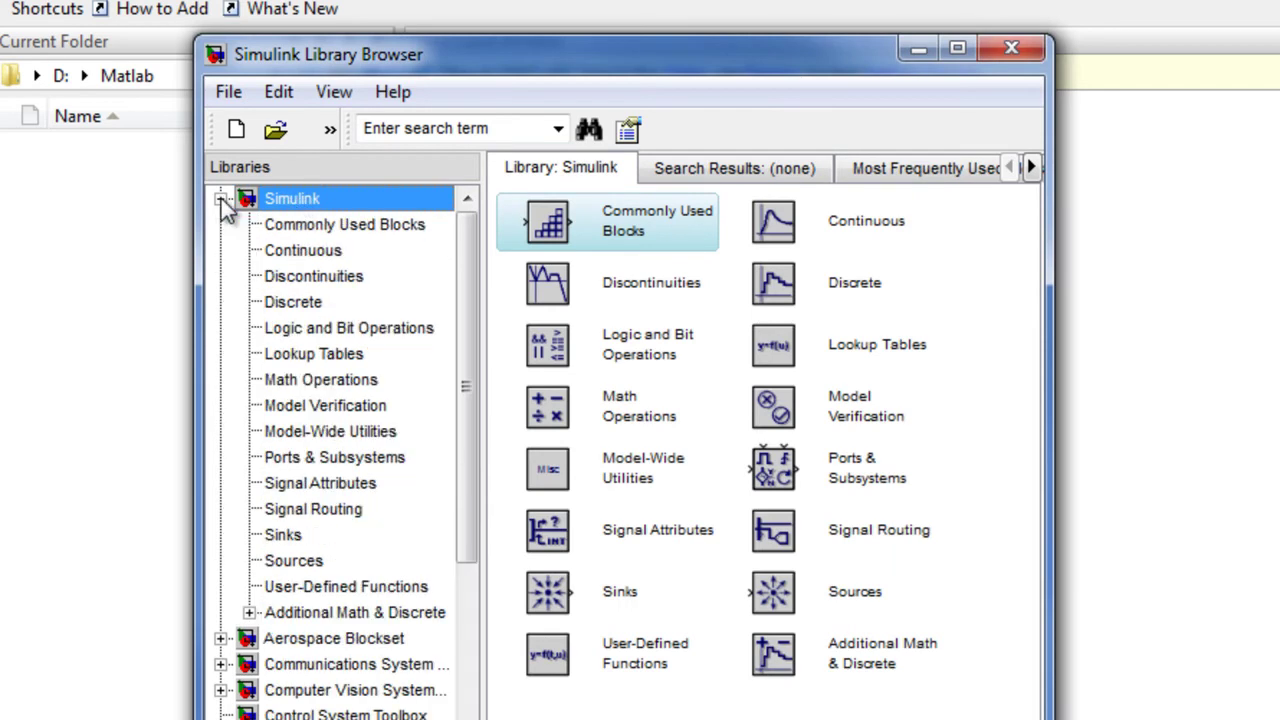
click(335, 228)
click(330, 253)
click(322, 280)
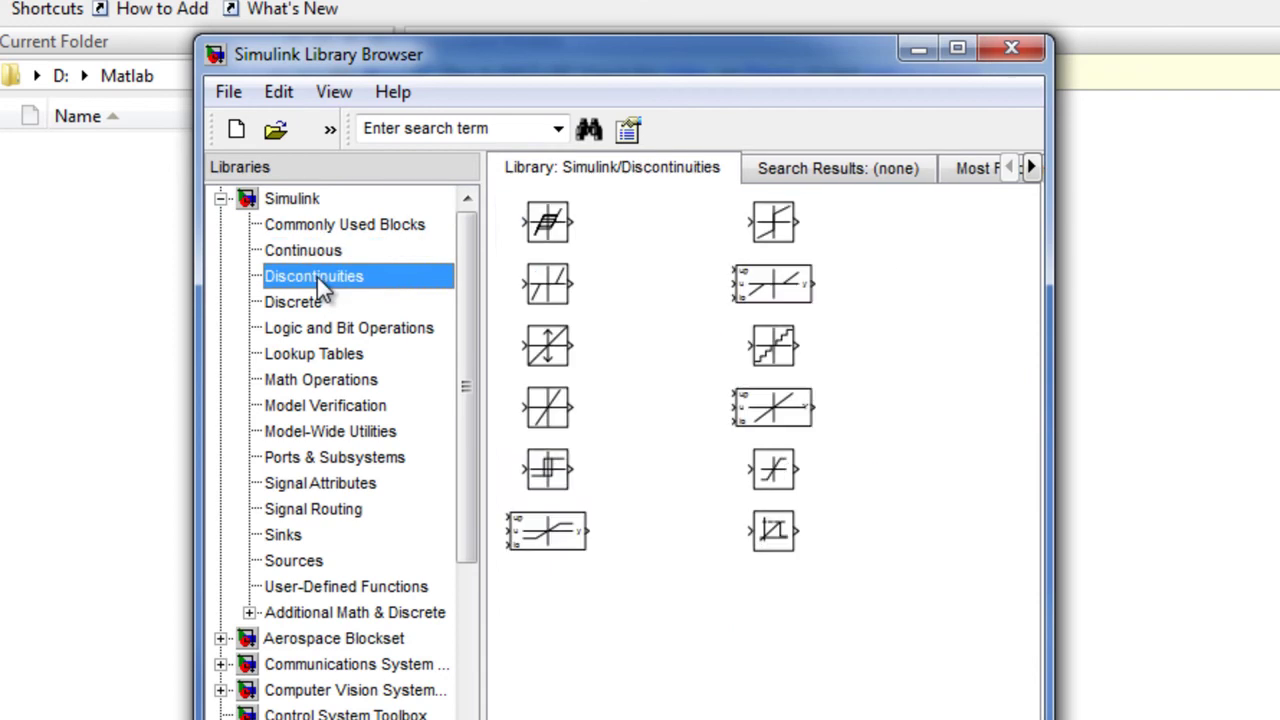
click(322, 304)
click(320, 330)
click(318, 358)
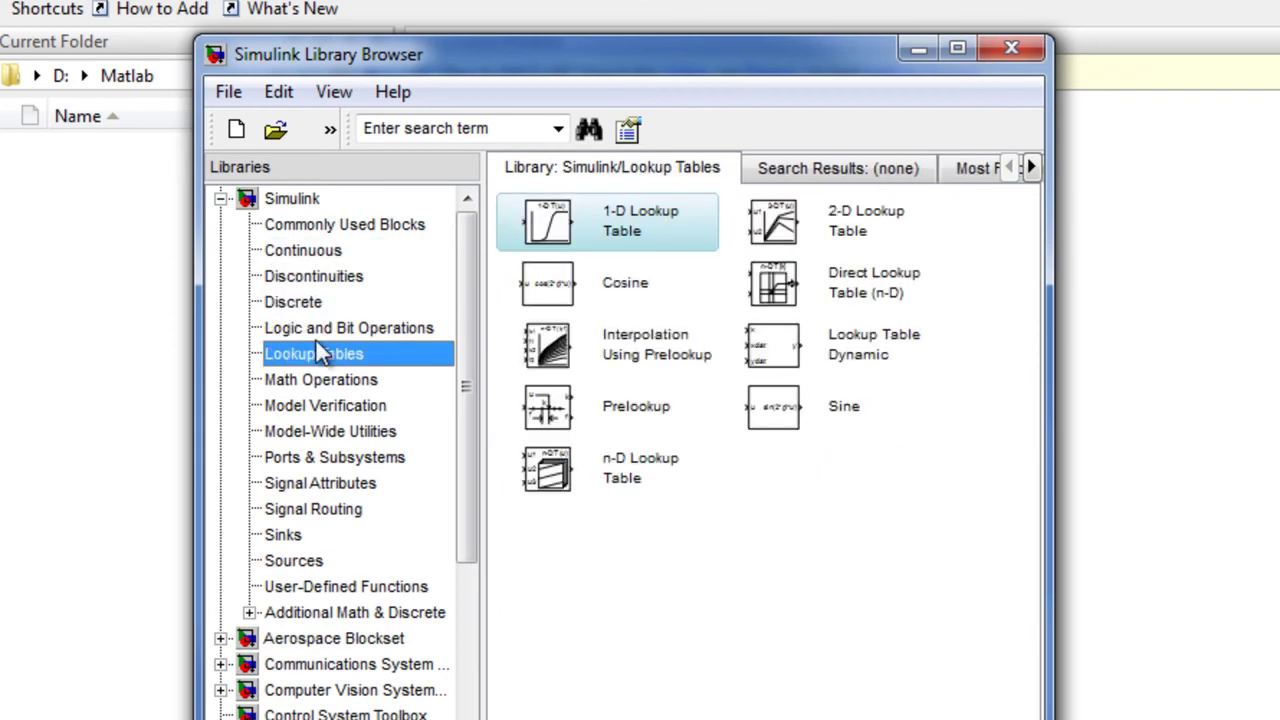
click(320, 228)
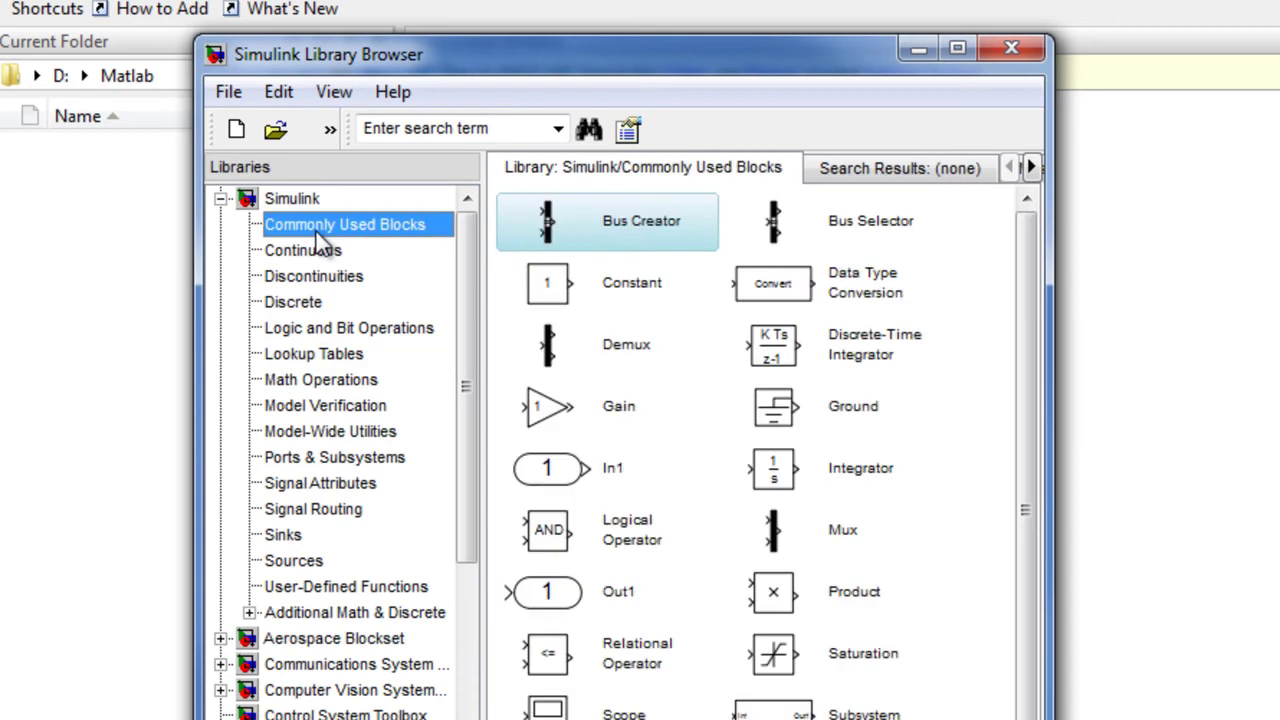
click(289, 537)
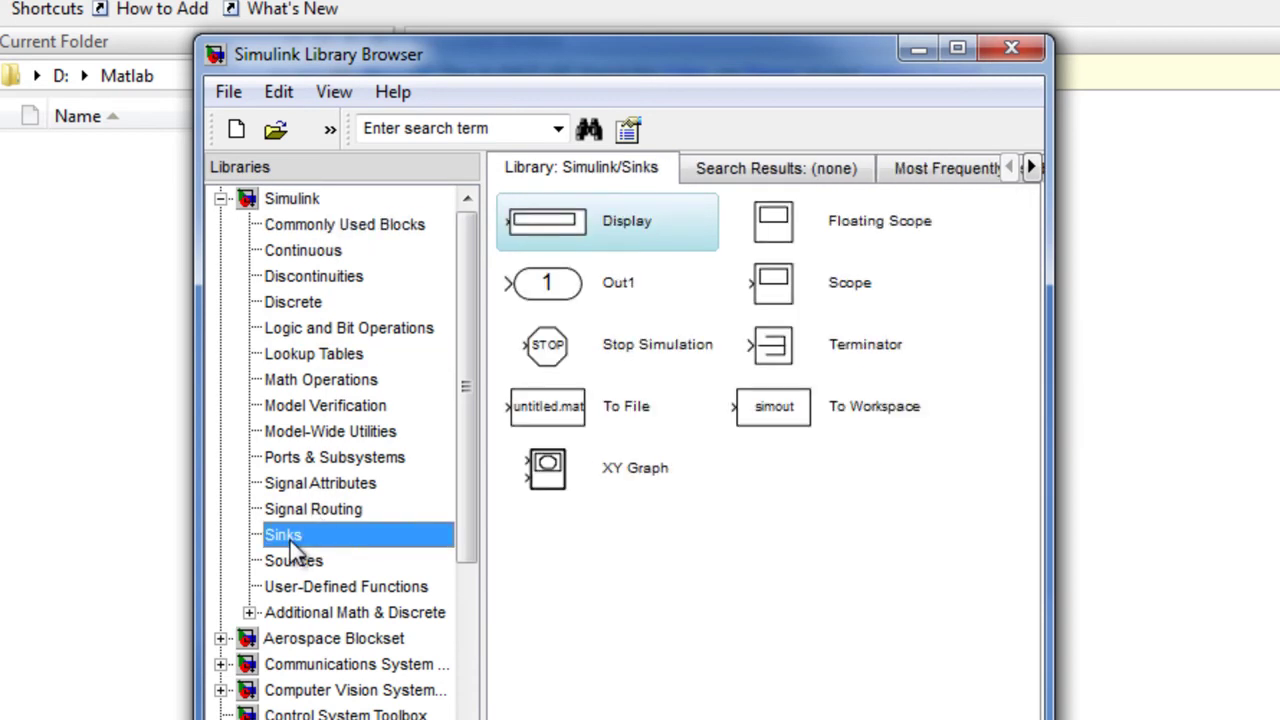
click(292, 563)
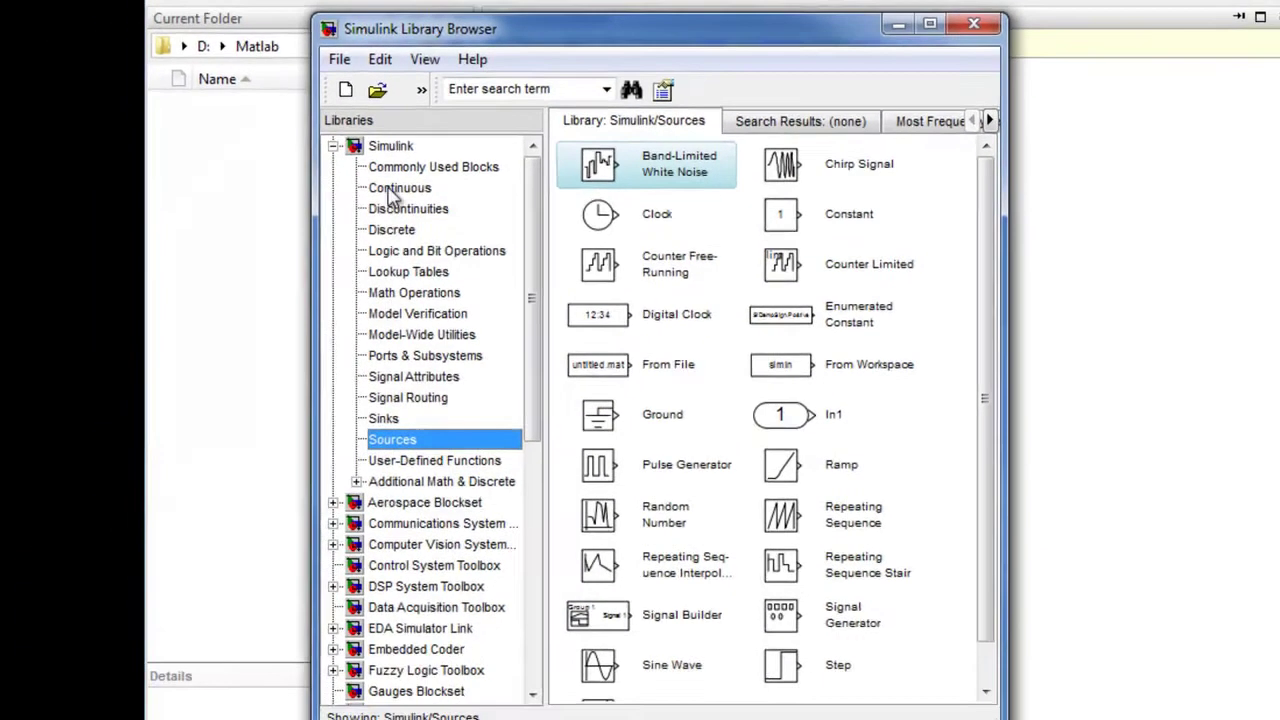
Locate Integrator and Sum in Commonly Used Blocks, Scope in Sinks, and Step in Sources.
click(295, 226)
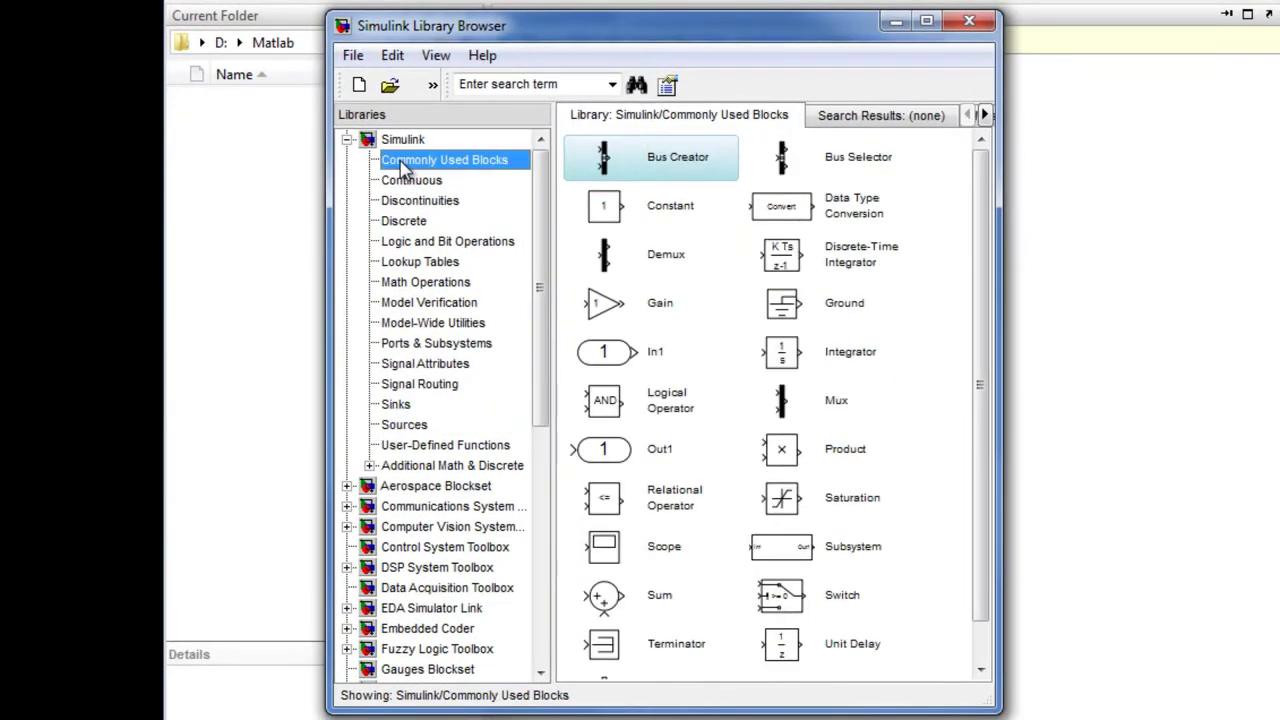
click(800, 362)
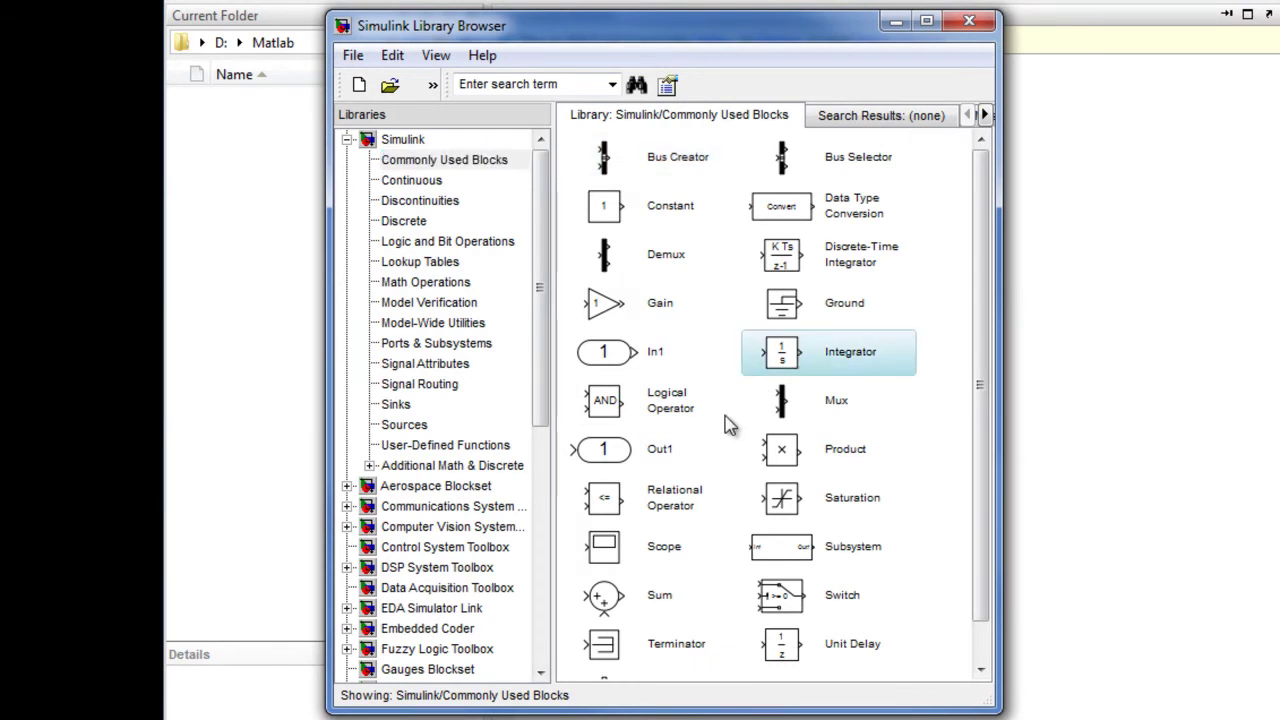
click(614, 608)
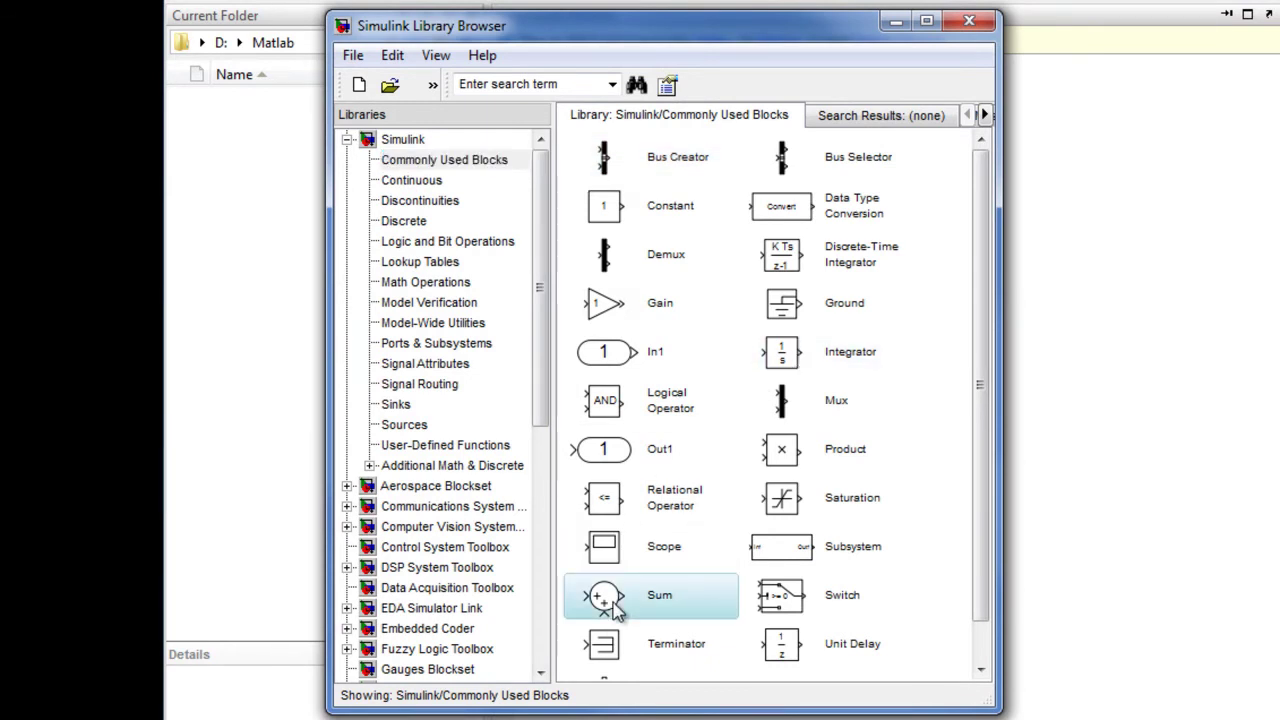
click(395, 405)
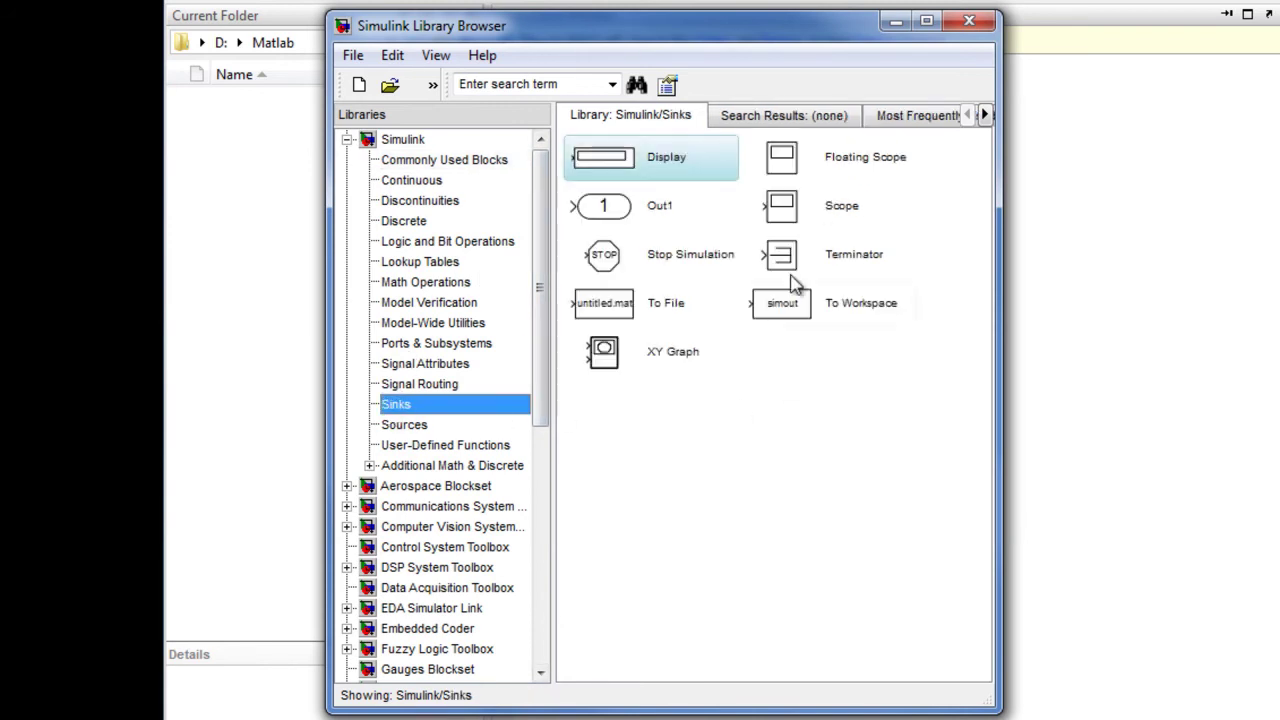
click(791, 218)
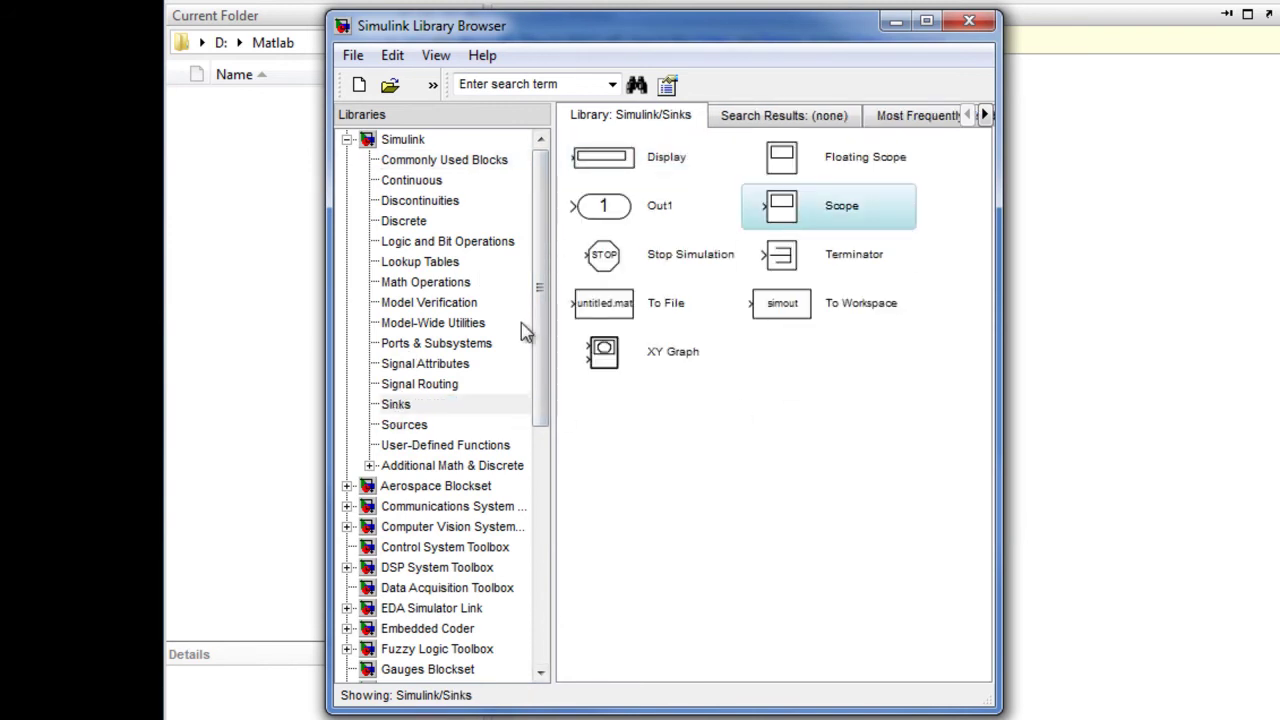
click(400, 428)
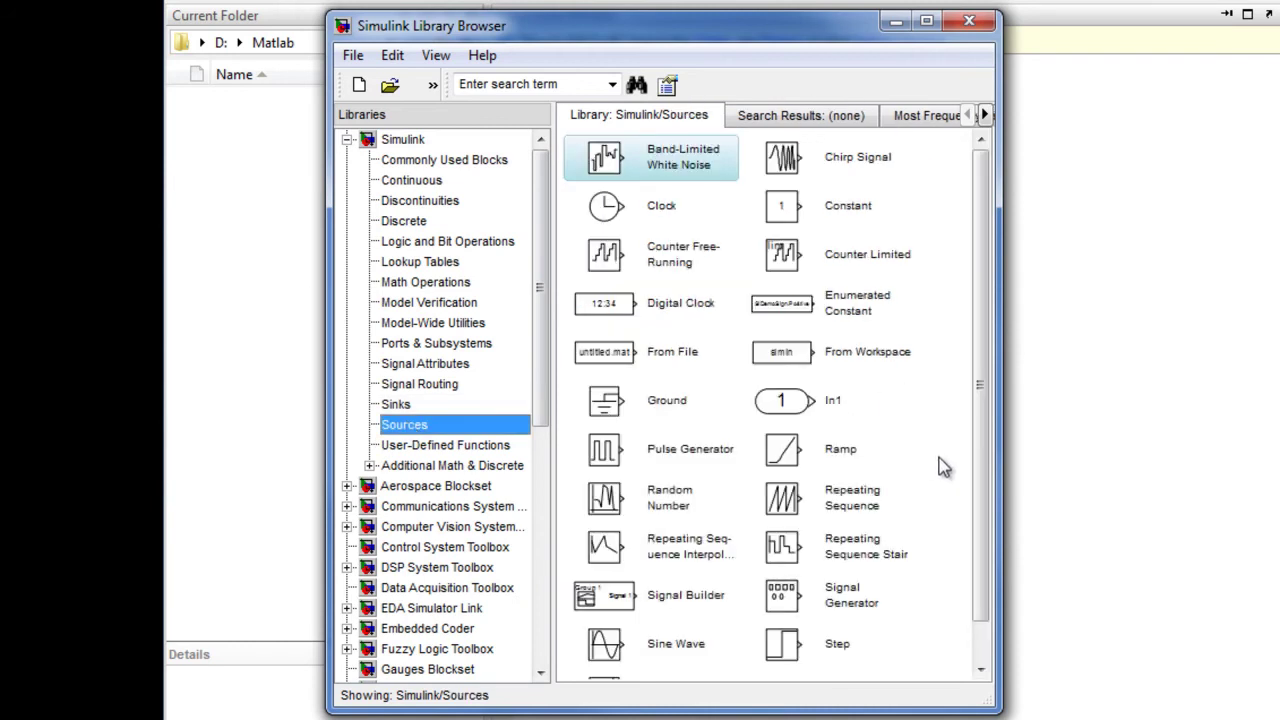
click(787, 650)
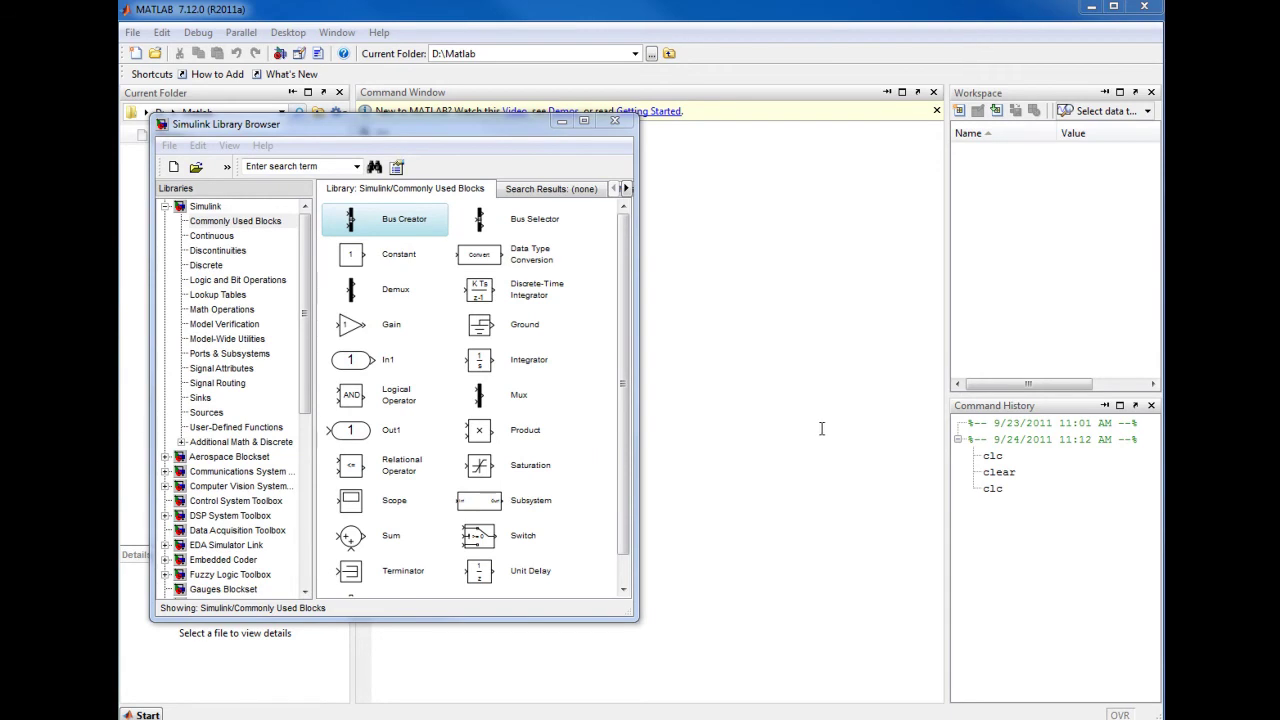
Create a blank model right of the Library Browser and drag in an Integrator block.
click(174, 170)
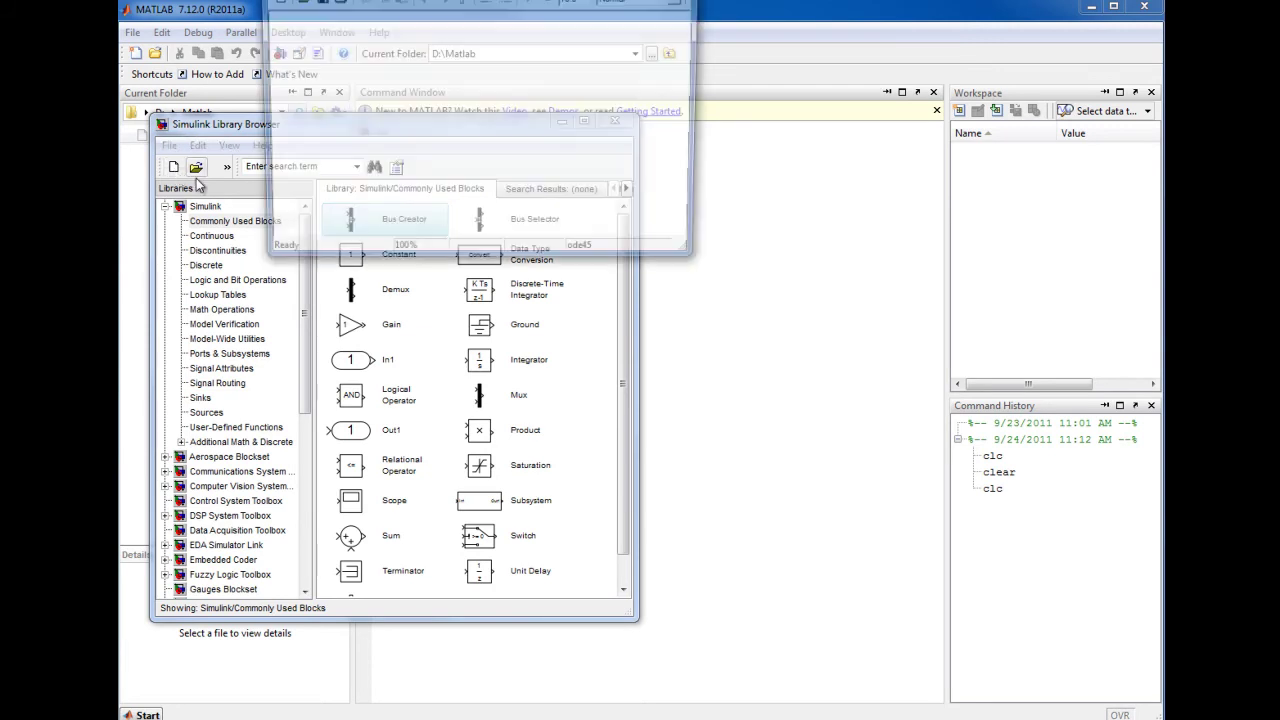
drag(500, 2, 929, 191)
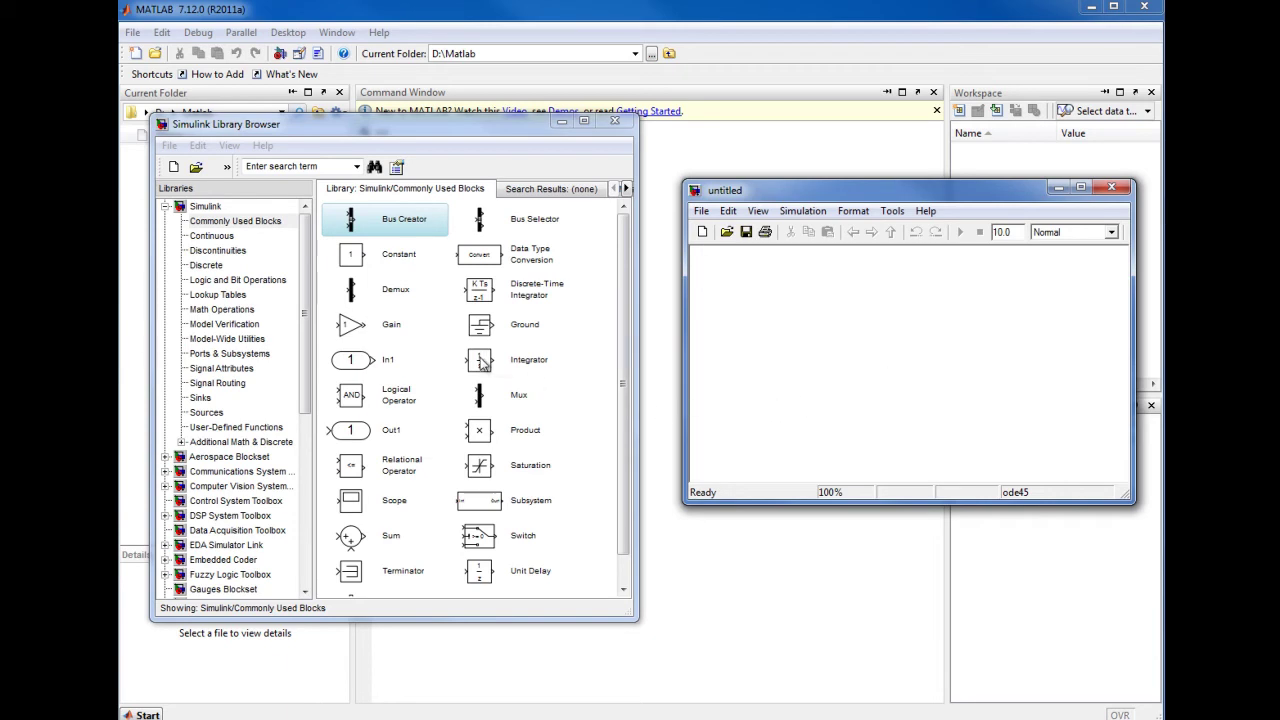
drag(481, 367, 895, 347)
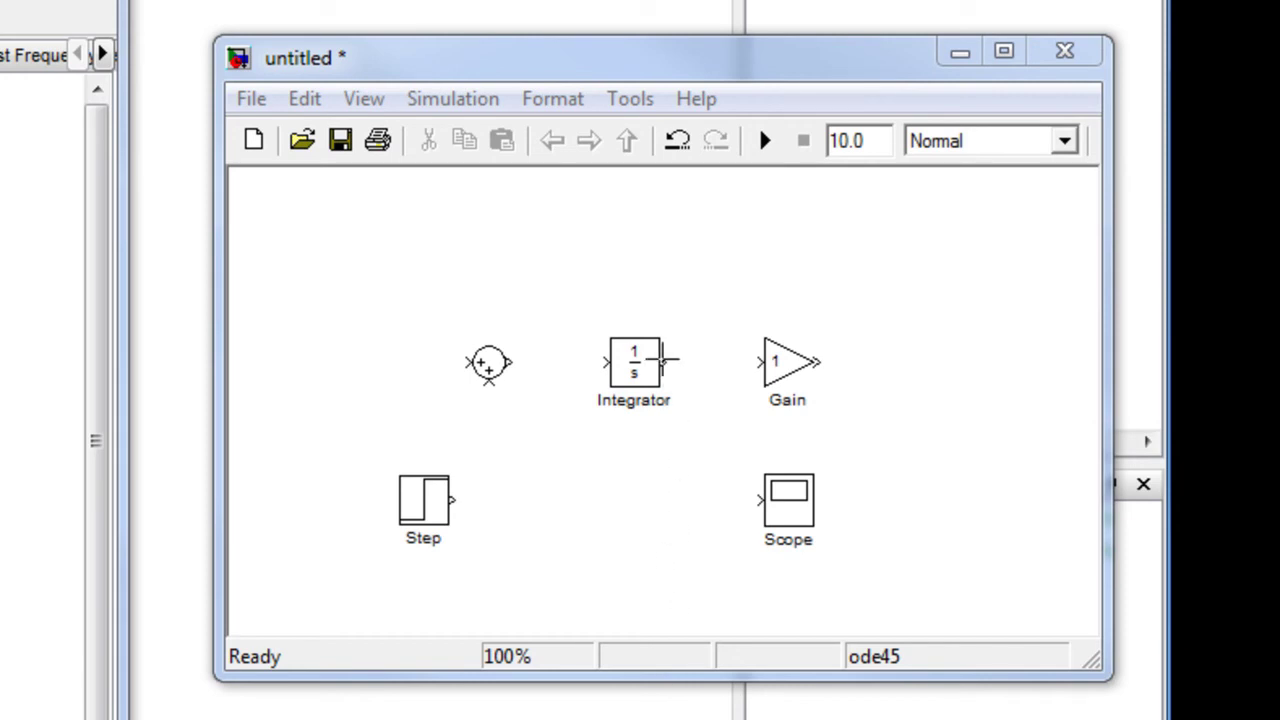
Wire the Integrator output into the Gain input to complete the feedback loop.
drag(662, 358, 764, 360)
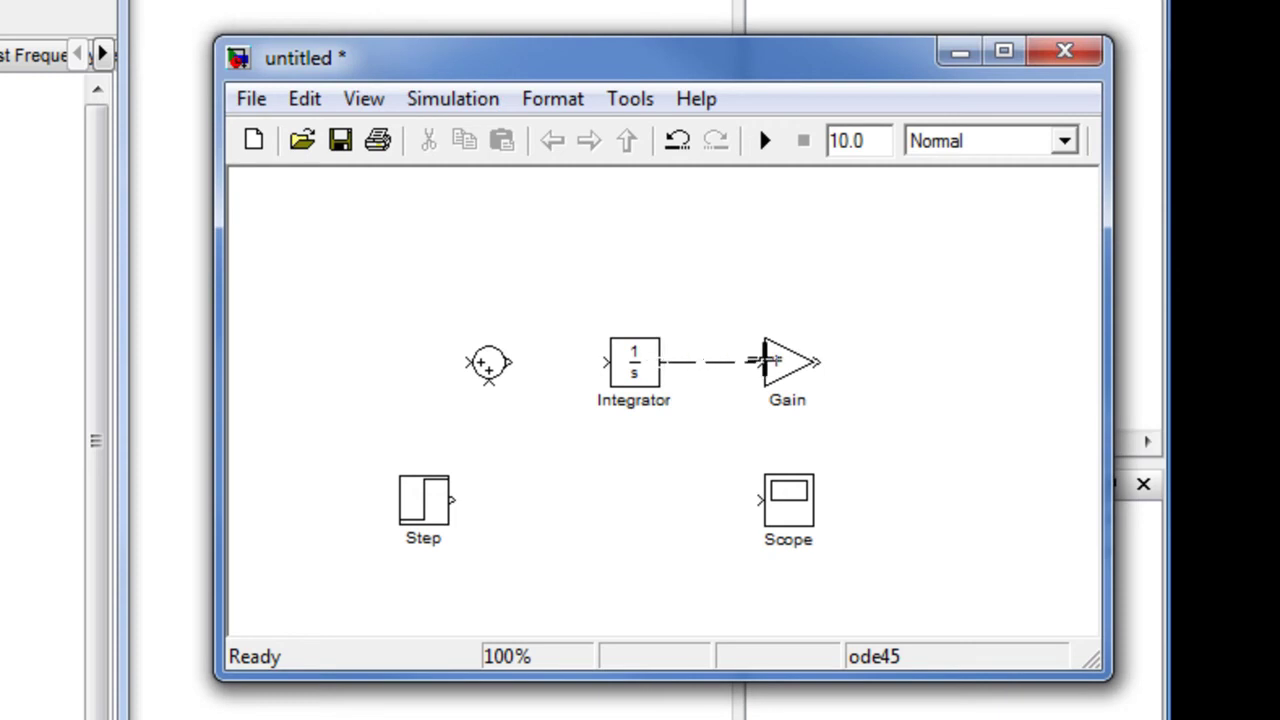
drag(764, 360, 765, 360)
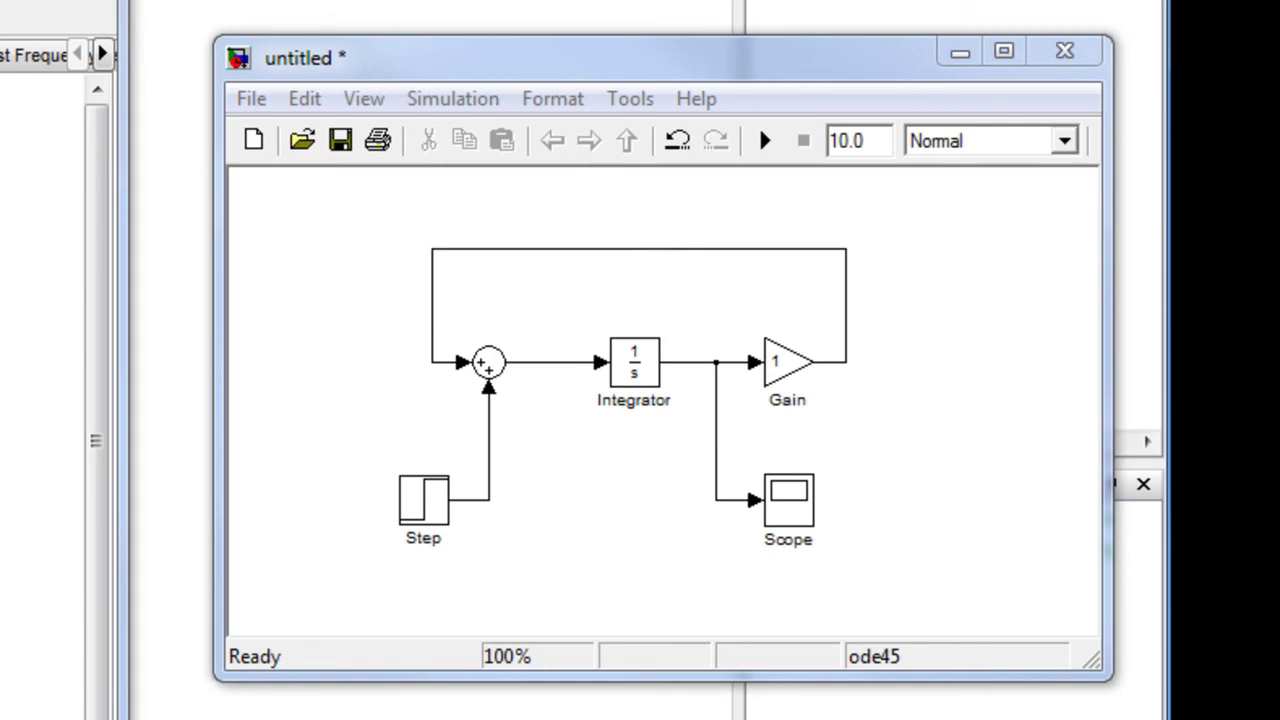
double_click(638, 370)
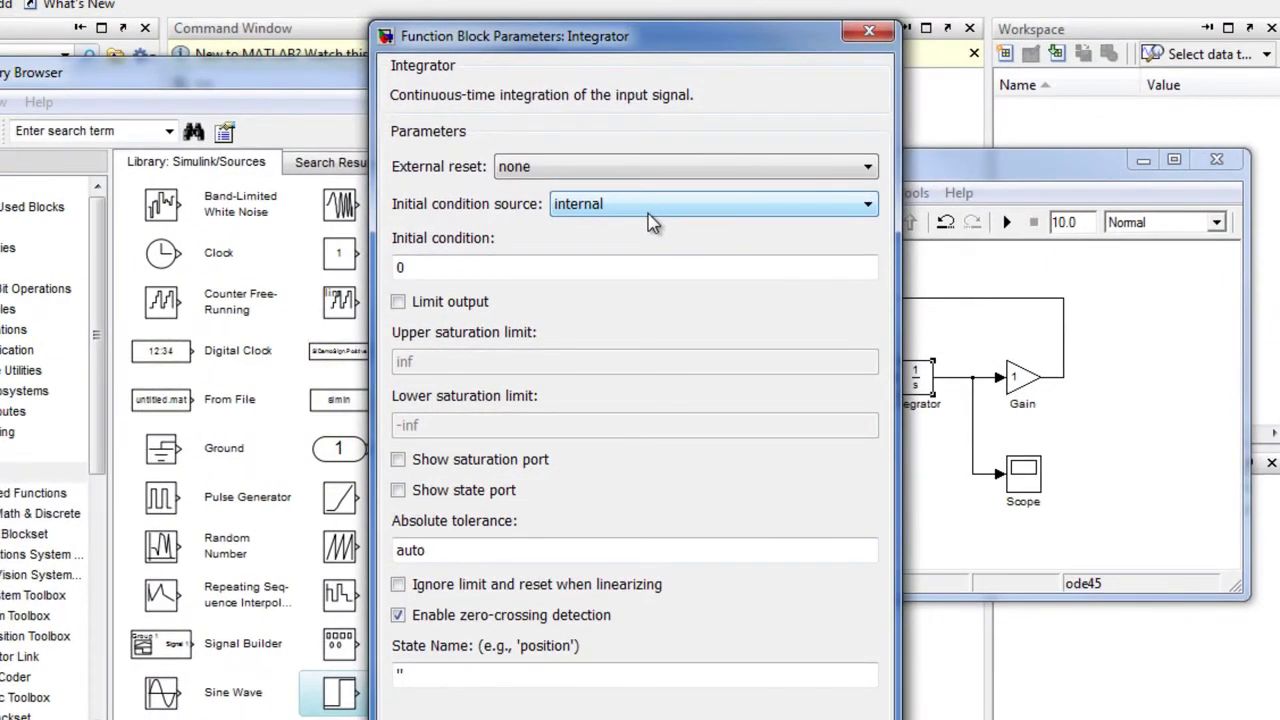
Replace the Integrator's initial condition 0 with -2 and apply it.
click(414, 265)
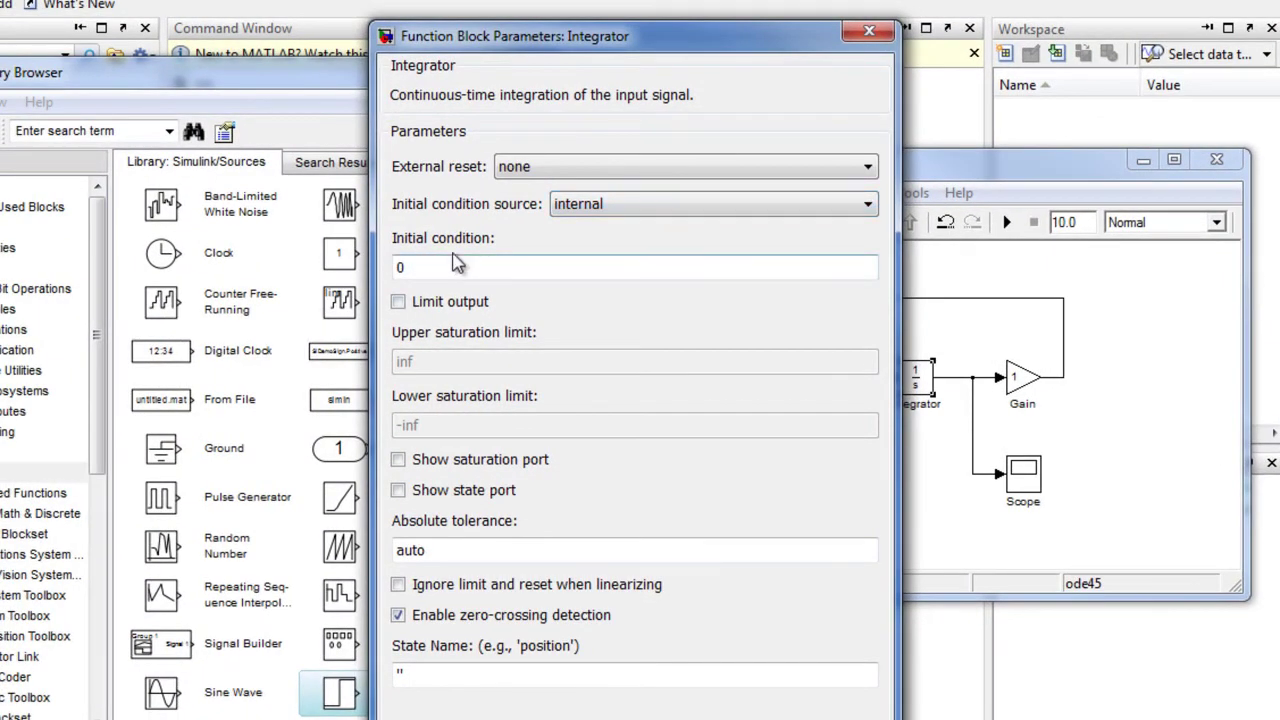
double_click(434, 267)
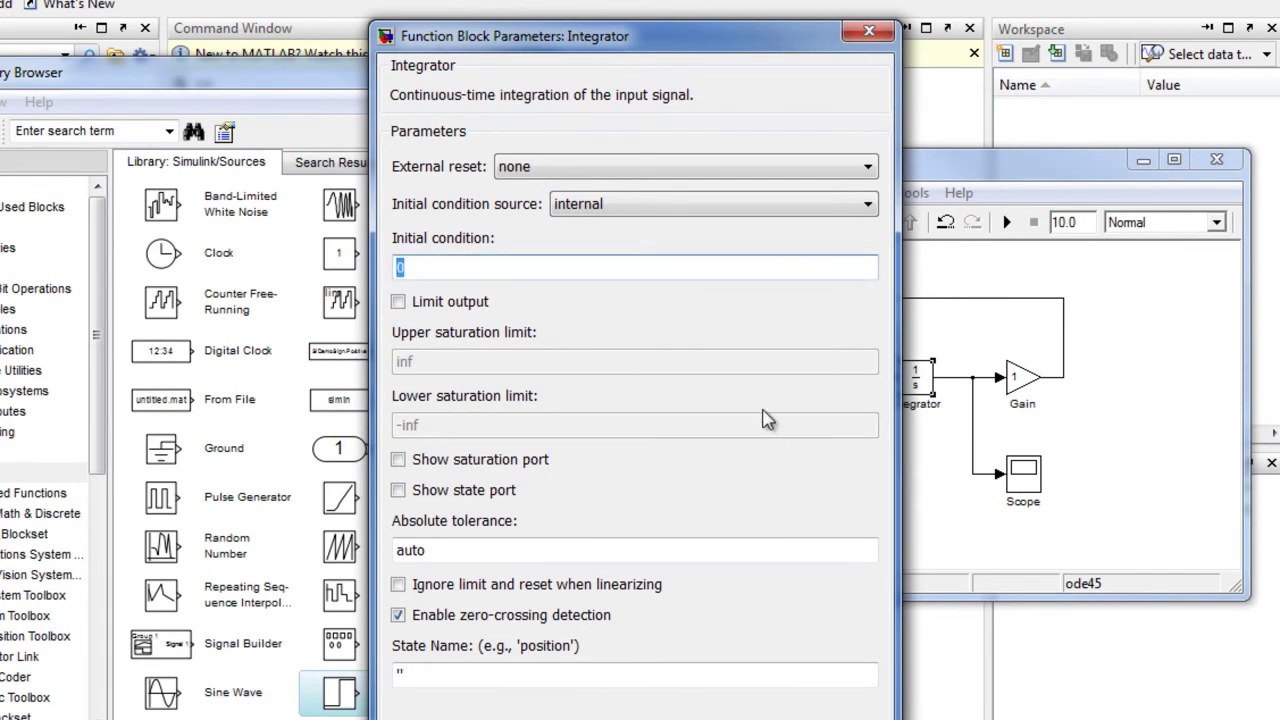
text(-2)
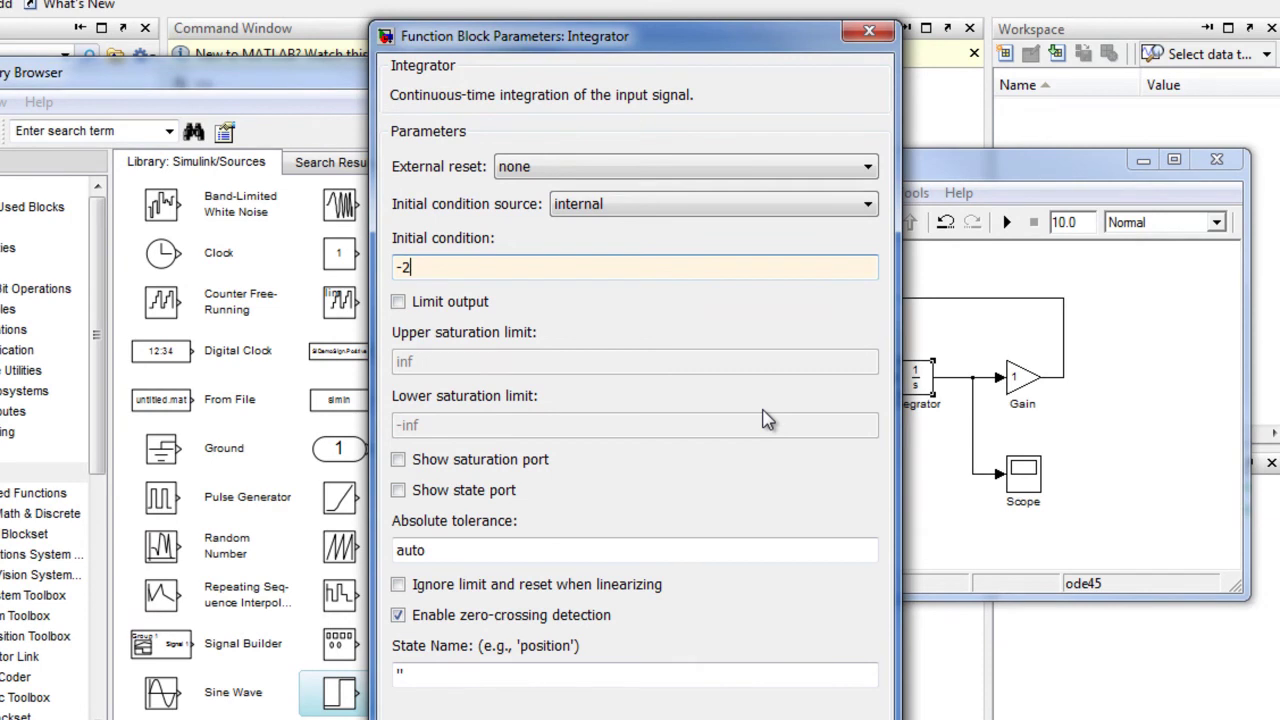
key(Return)
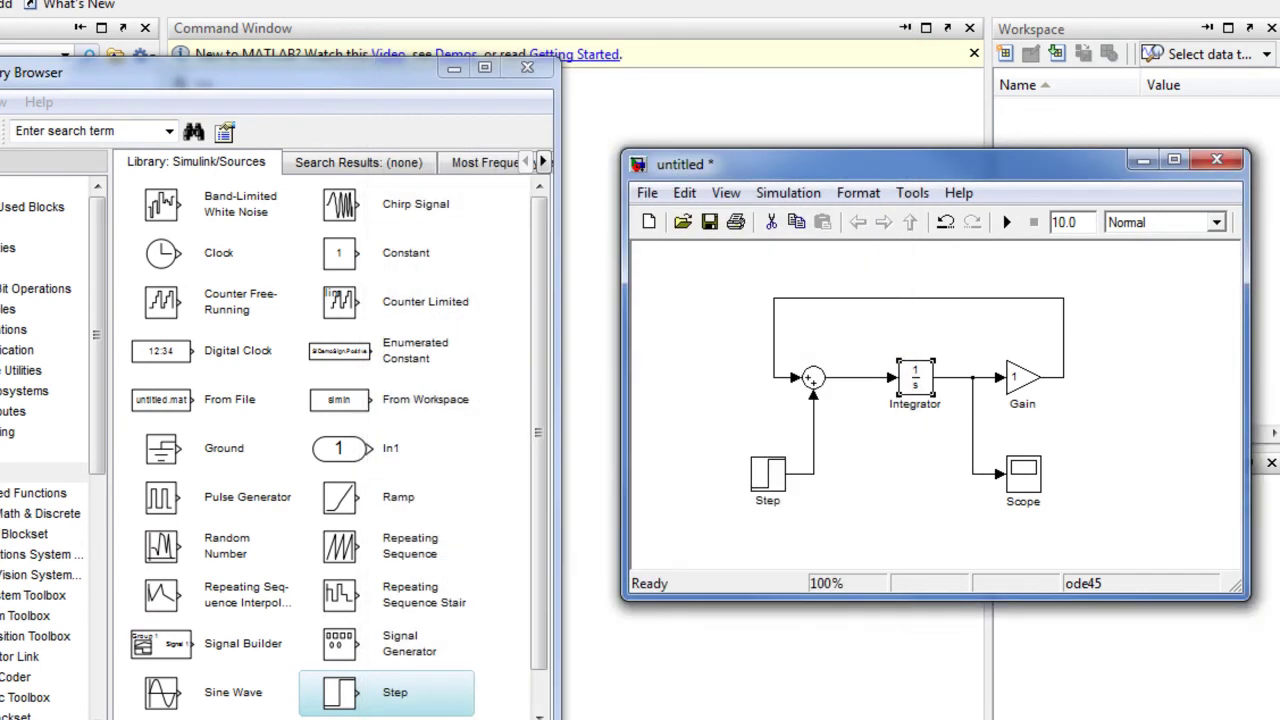
Set the feedback Gain block's value to -5.
double_click(1022, 388)
drag(1222, 184, 435, 187)
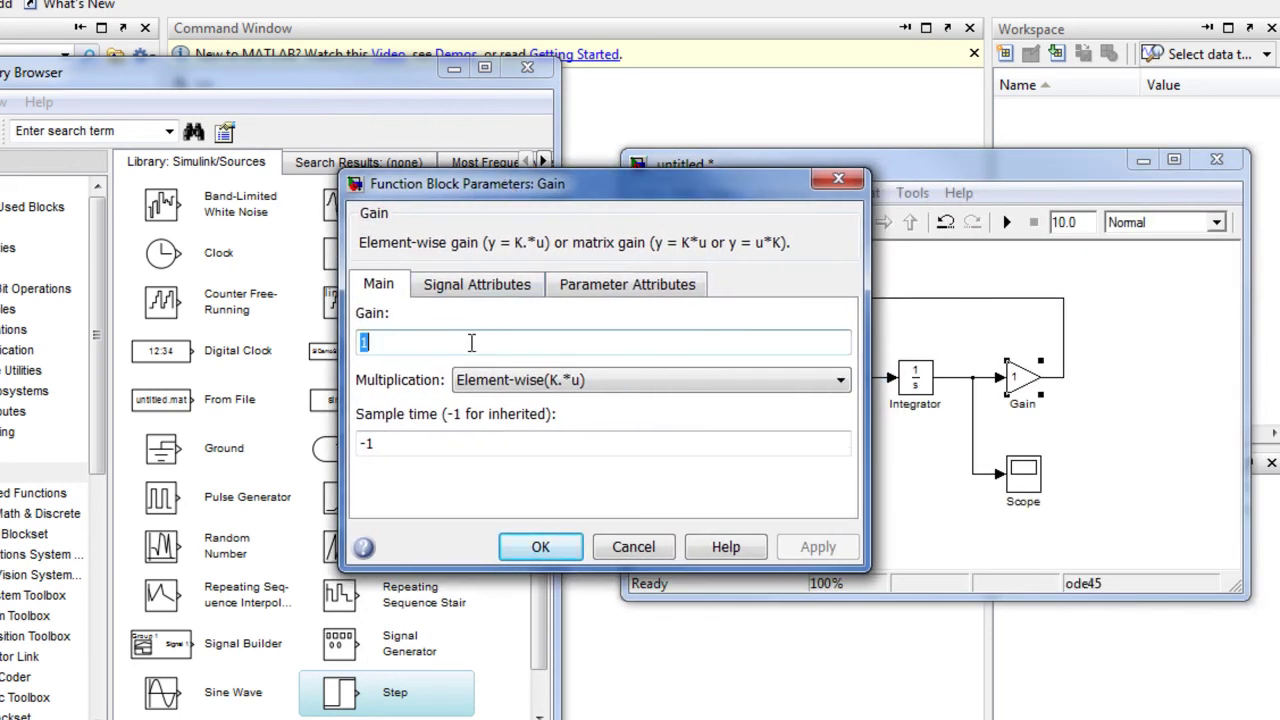
text(-5)
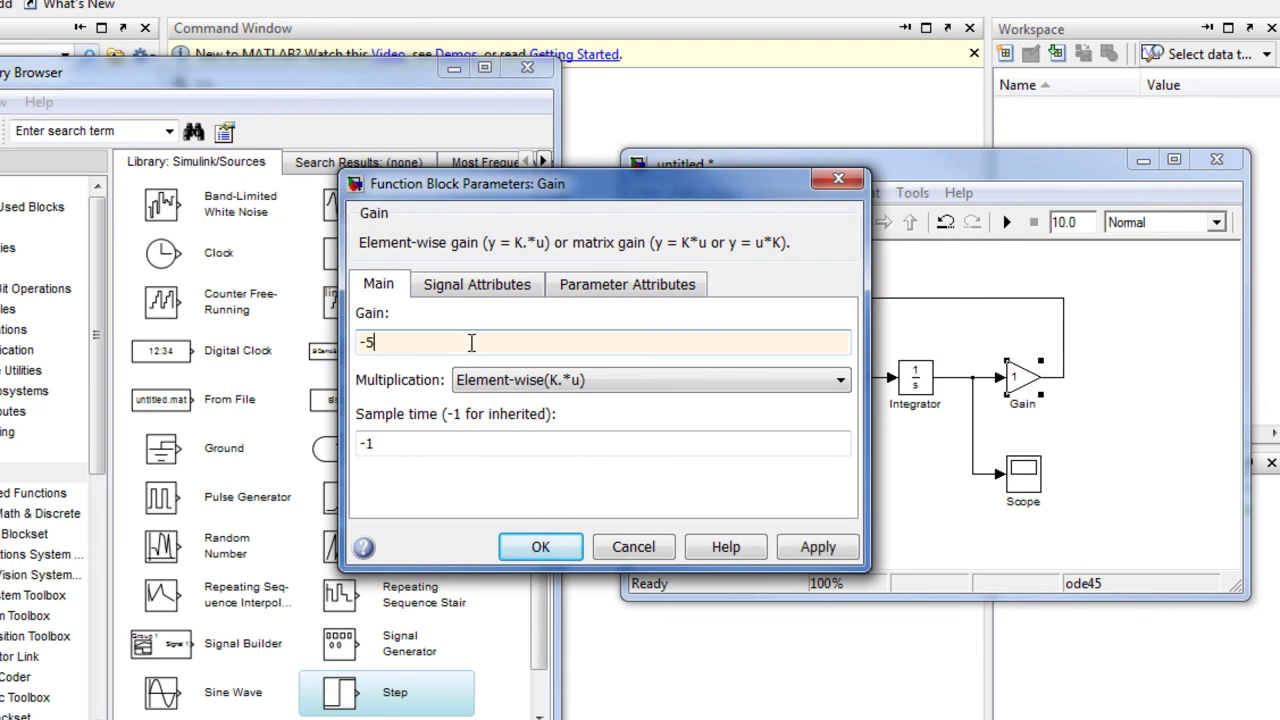
key(Return)
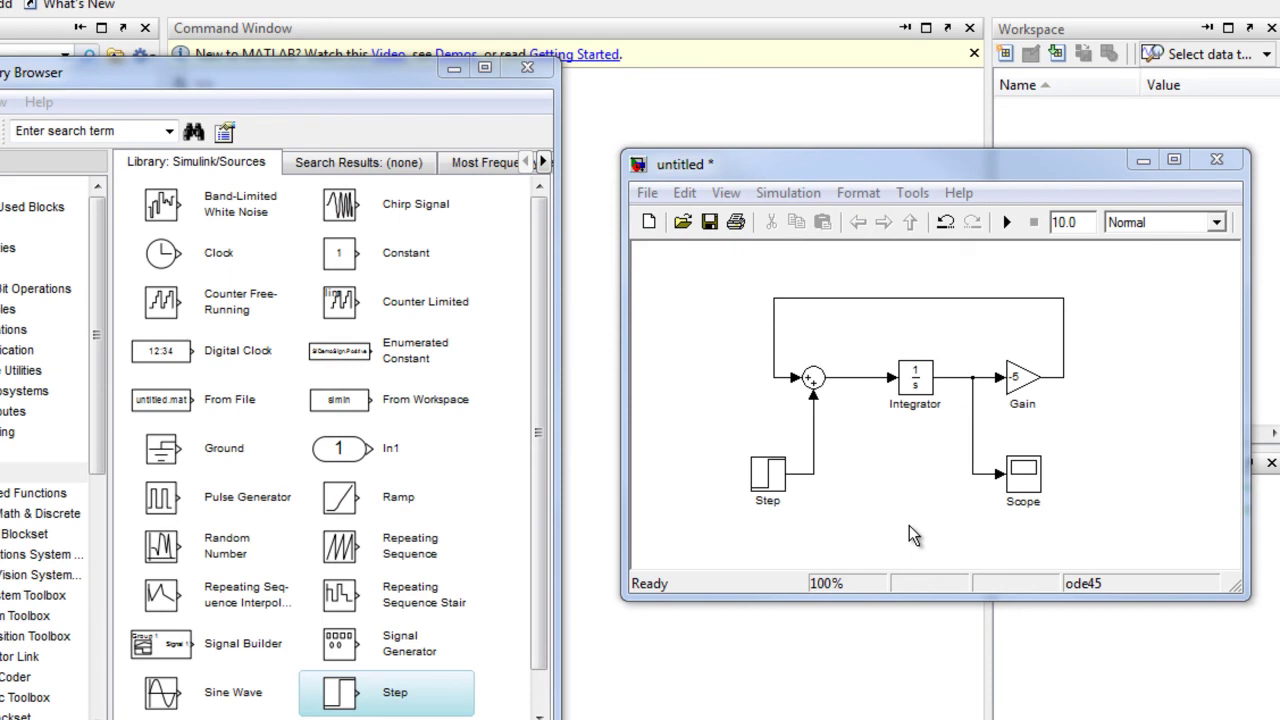
Open the Scope beside the model, run the simulation, and autoscale the response plot.
double_click(1033, 488)
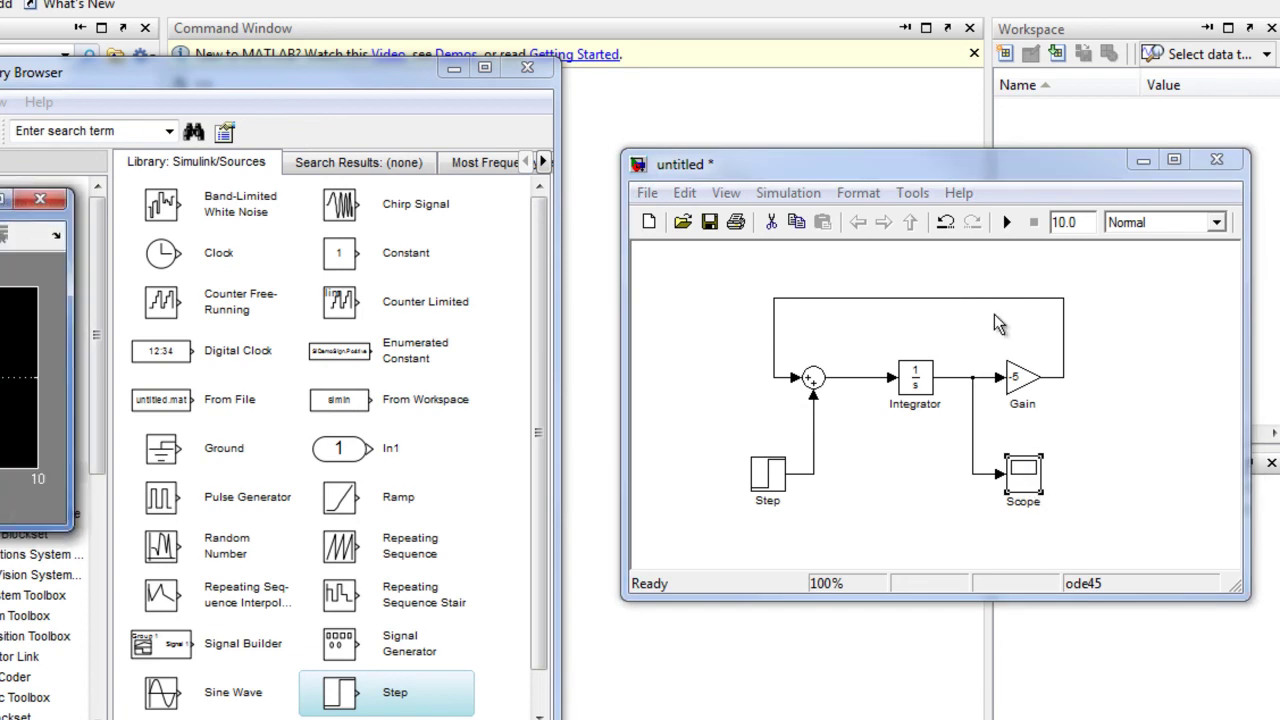
drag(40, 198, 312, 199)
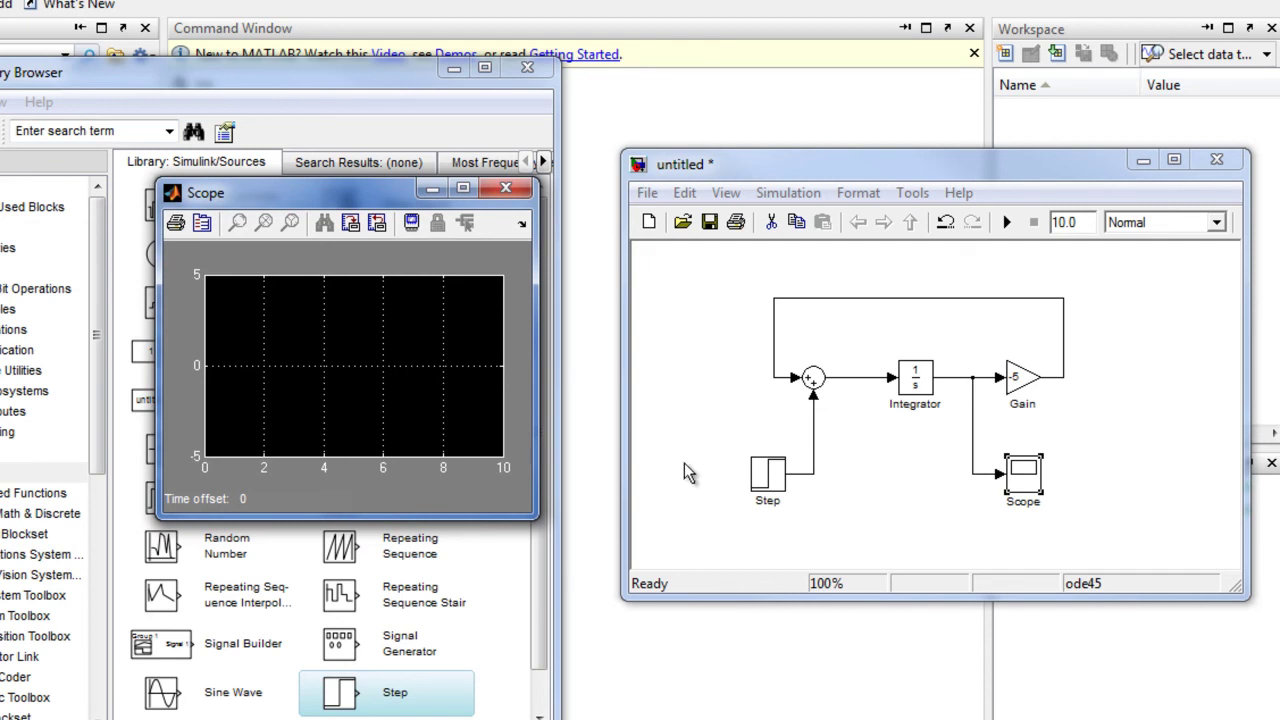
click(1007, 223)
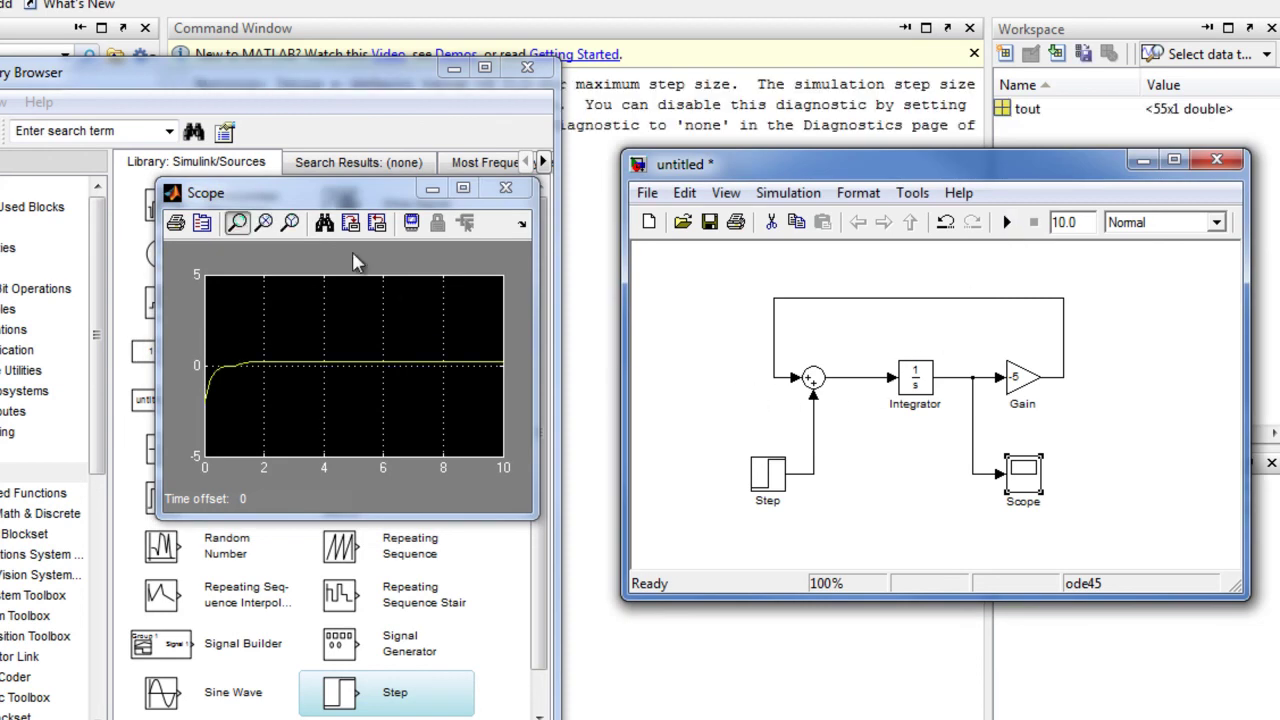
click(324, 222)
drag(364, 196, 332, 196)
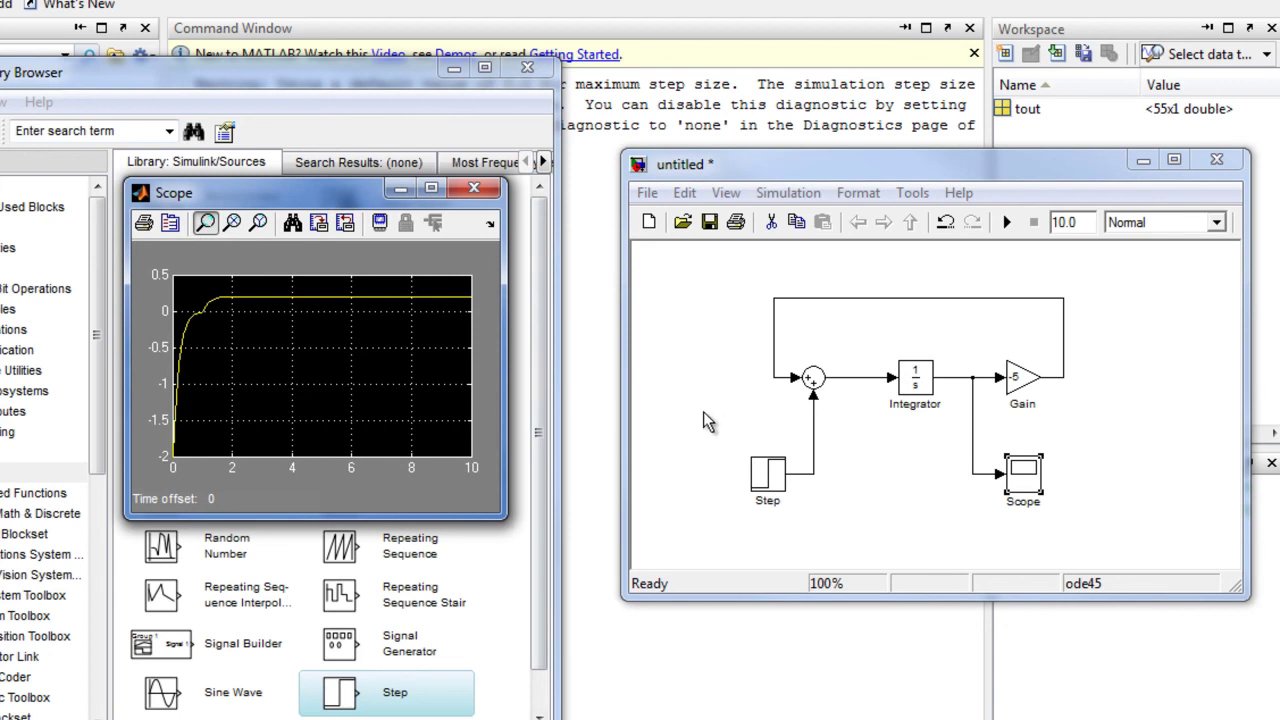